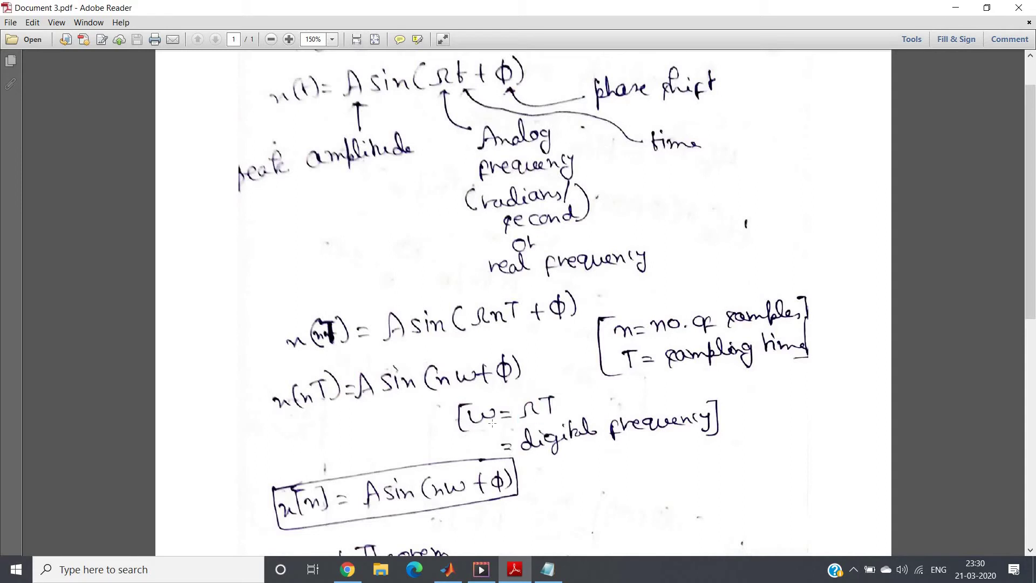
- Mark the ω term, then box the analog frequency symbol Ω in x(t) with the Snapshot tool
{"action": "left_click", "coordinate": [580, 447]}
{"action": "scroll", "coordinate": [687, 427], "scroll_direction": "up", "scroll_amount": 2}
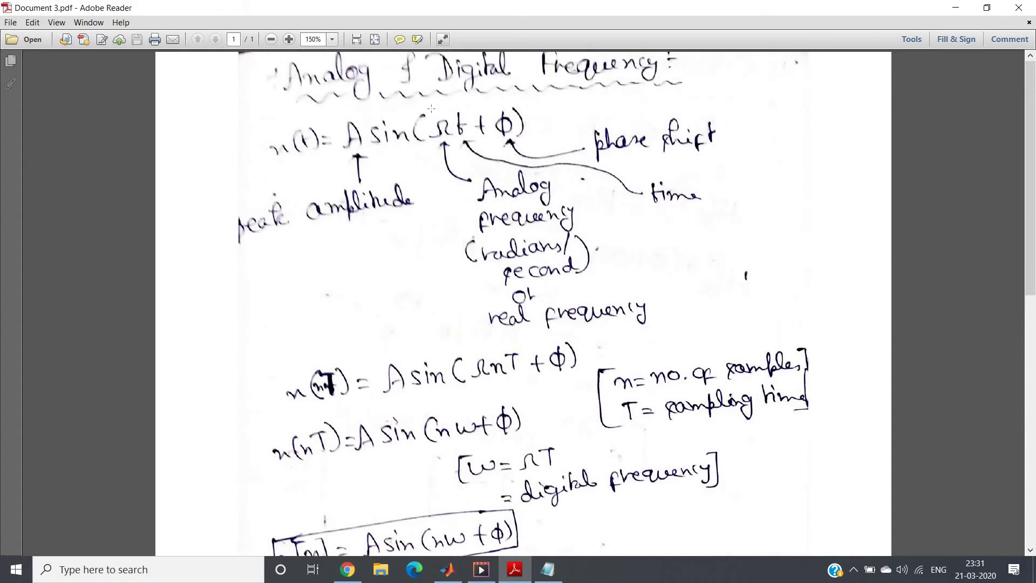
{"action": "left_click_drag", "start_coordinate": [431, 102], "coordinate": [454, 153]}
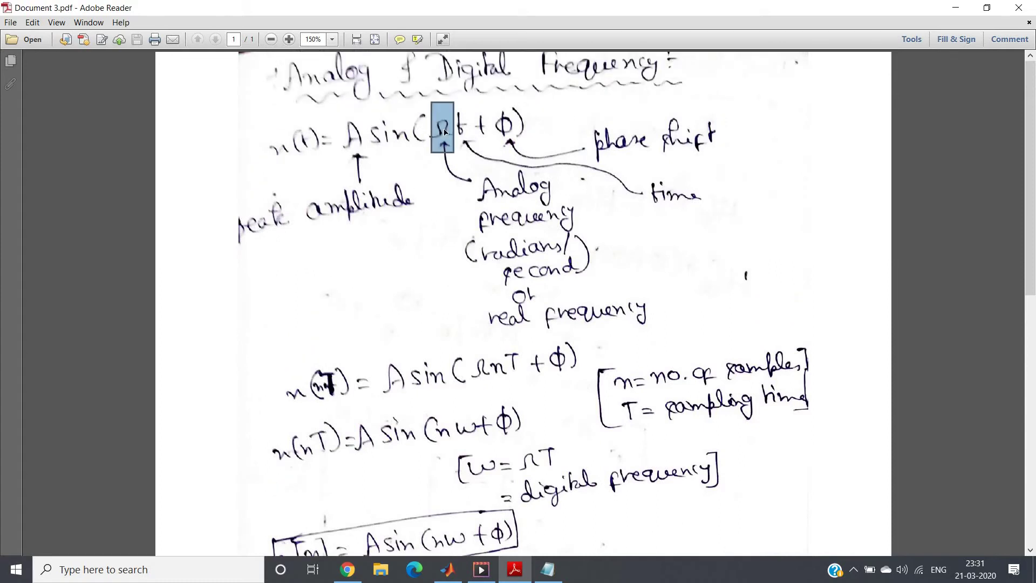
{"action": "left_click", "coordinate": [587, 376]}
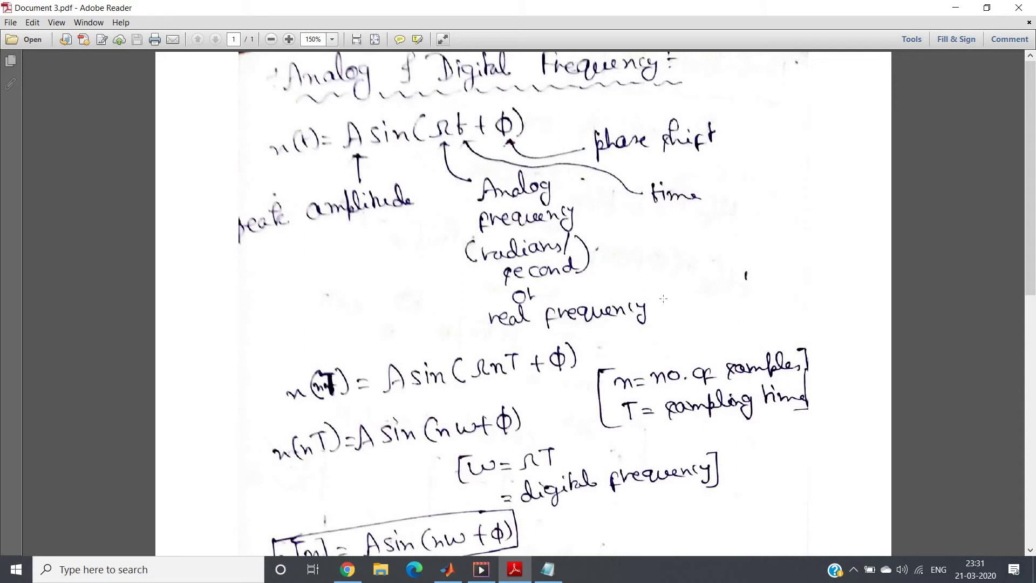
- Box the x[n] = A sin(nω+φ) equation, then scroll down to the Nyquist Theorem section
{"action": "scroll", "coordinate": [663, 299], "scroll_direction": "down", "scroll_amount": 3}
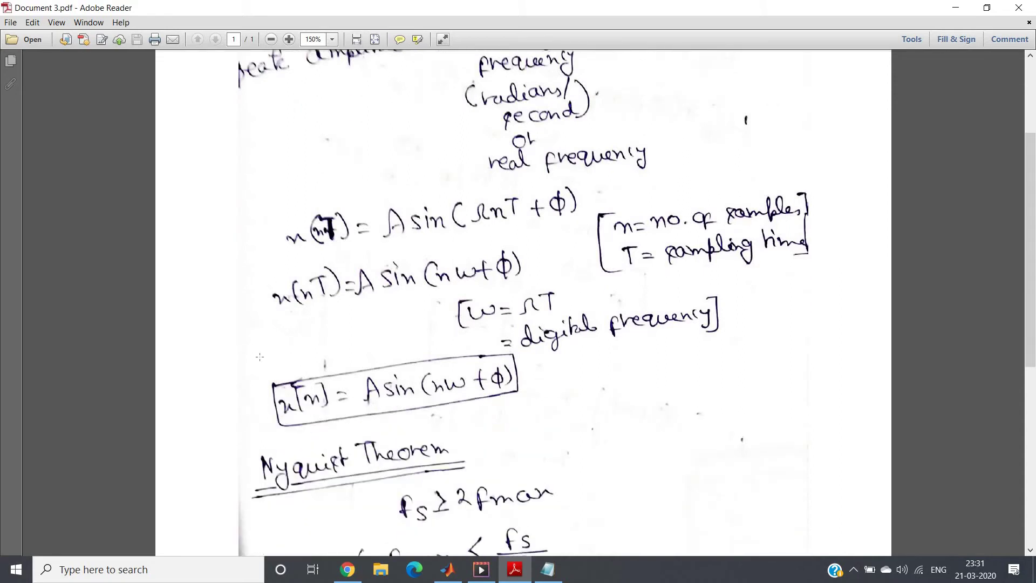
{"action": "left_click_drag", "start_coordinate": [259, 355], "coordinate": [526, 431]}
{"action": "left_click", "coordinate": [308, 415]}
{"action": "scroll", "coordinate": [456, 382], "scroll_direction": "up", "scroll_amount": 6}
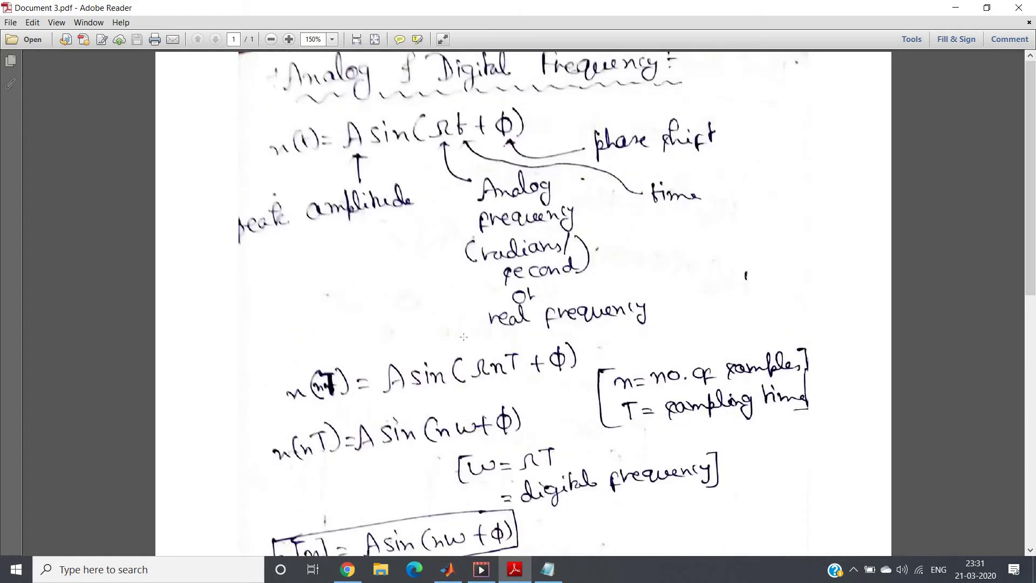
{"action": "scroll", "coordinate": [468, 382], "scroll_direction": "down", "scroll_amount": 5}
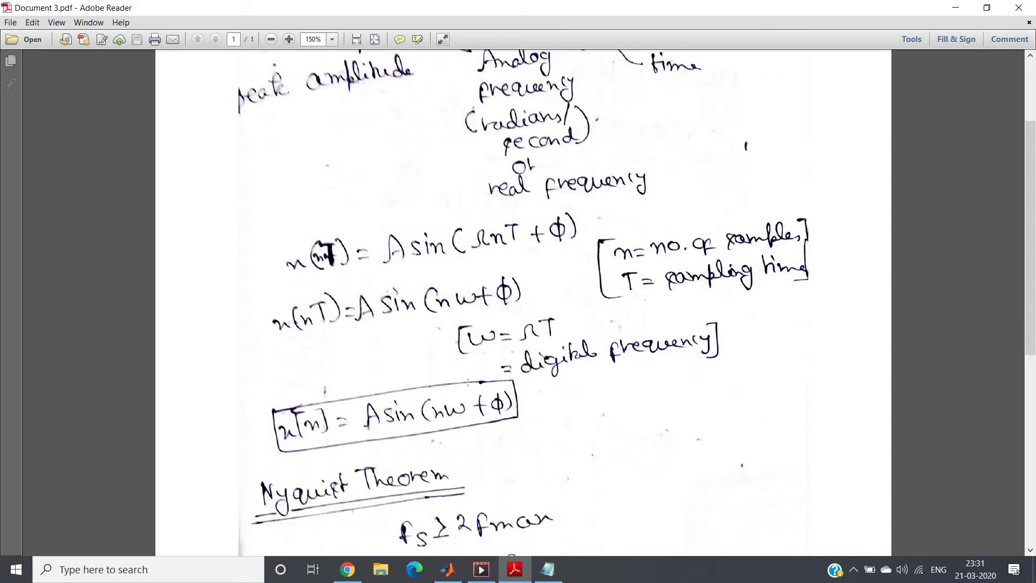
{"action": "scroll", "coordinate": [443, 403], "scroll_direction": "down", "scroll_amount": 5}
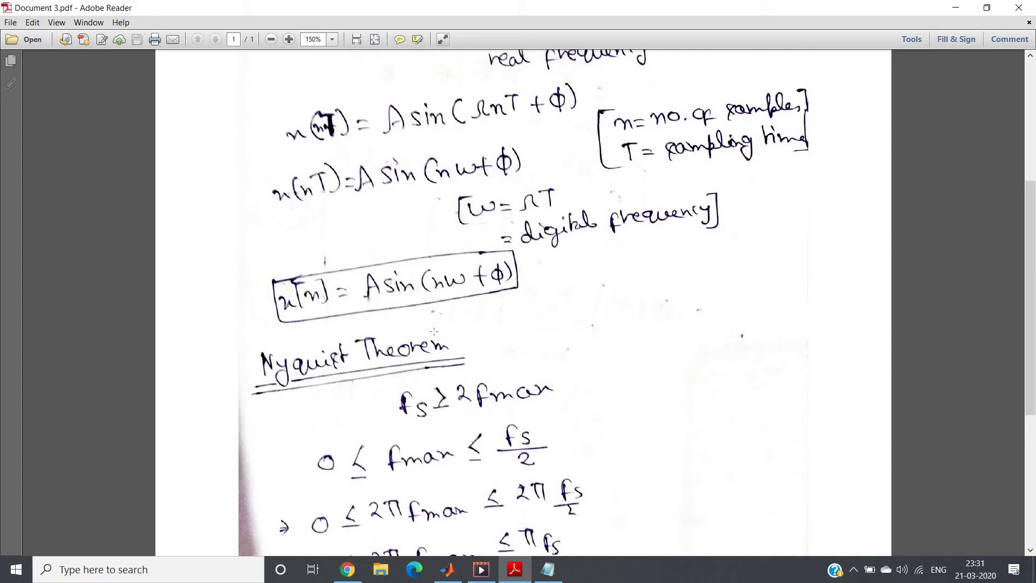
- Highlight the Nyquist condition fs ≥ 2fmax and the 2π fmax term with snapshot boxes
{"action": "scroll", "coordinate": [434, 332], "scroll_direction": "down", "scroll_amount": 2}
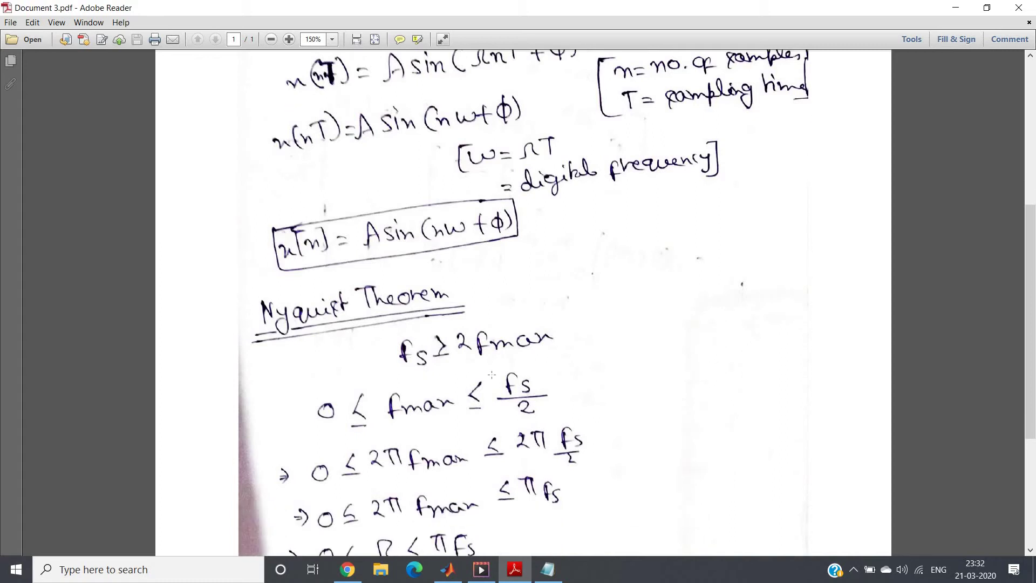
{"action": "left_click_drag", "start_coordinate": [385, 327], "coordinate": [574, 369]}
{"action": "left_click", "coordinate": [488, 344]}
{"action": "scroll", "coordinate": [384, 351], "scroll_direction": "down", "scroll_amount": 3}
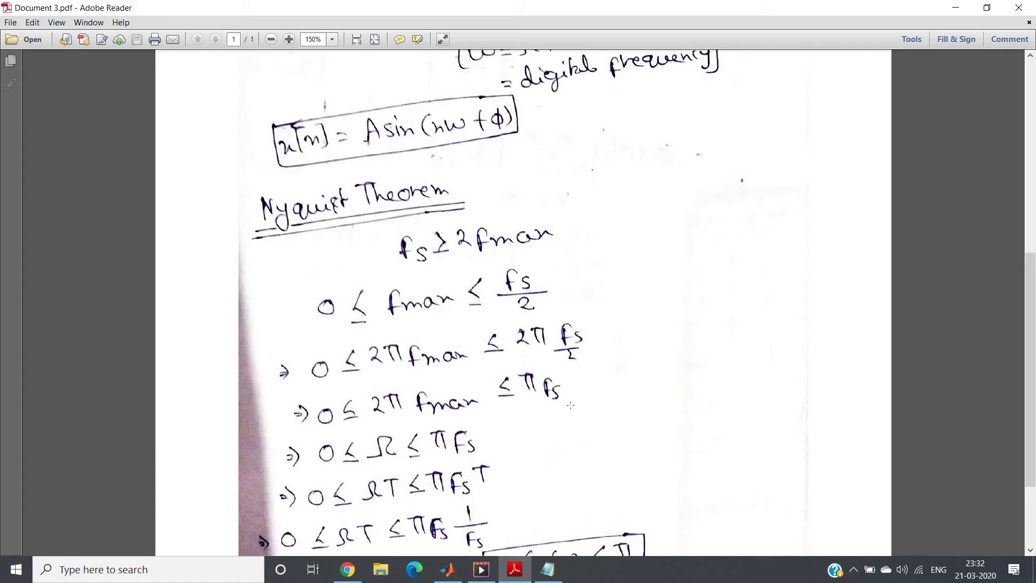
{"action": "scroll", "coordinate": [570, 405], "scroll_direction": "down", "scroll_amount": 2}
{"action": "left_click_drag", "start_coordinate": [356, 330], "coordinate": [495, 369]}
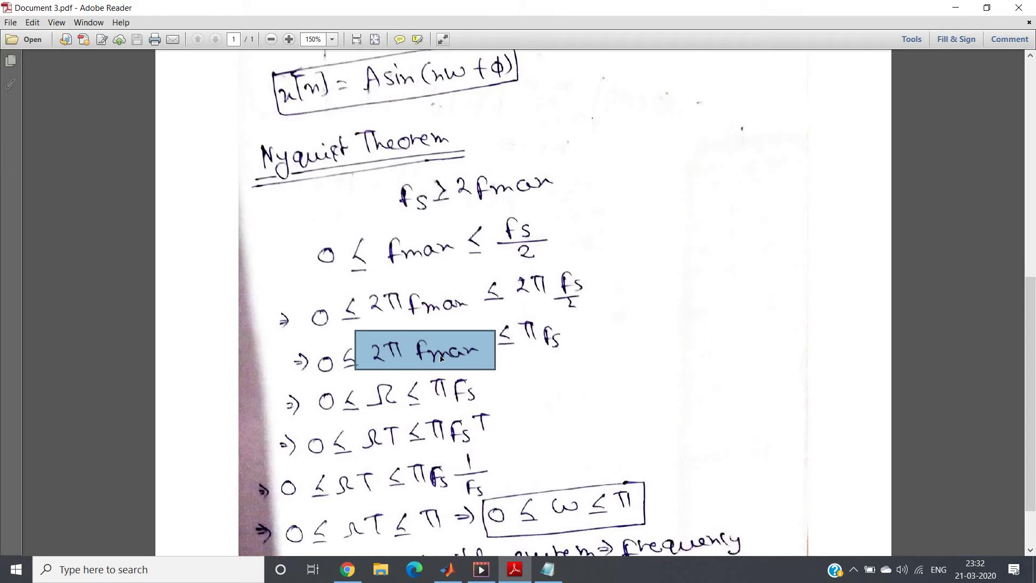
- Box the analog equation A sin(Ωt+φ), then return to the end of the derivation
{"action": "scroll", "coordinate": [441, 358], "scroll_direction": "up", "scroll_amount": 8}
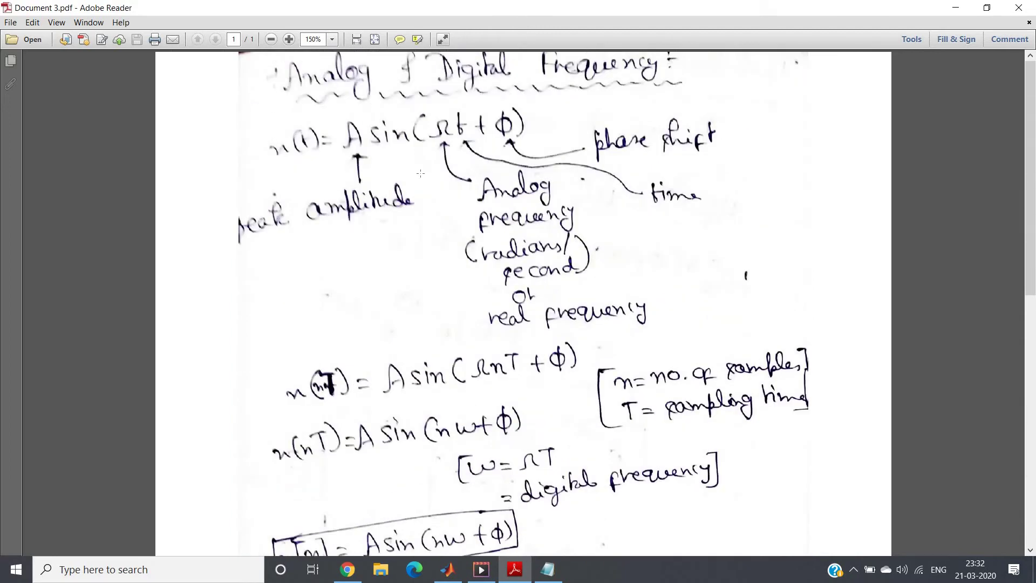
{"action": "left_click_drag", "start_coordinate": [533, 161], "coordinate": [341, 108]}
{"action": "left_click", "coordinate": [448, 136]}
{"action": "scroll", "coordinate": [438, 144], "scroll_direction": "down", "scroll_amount": 9}
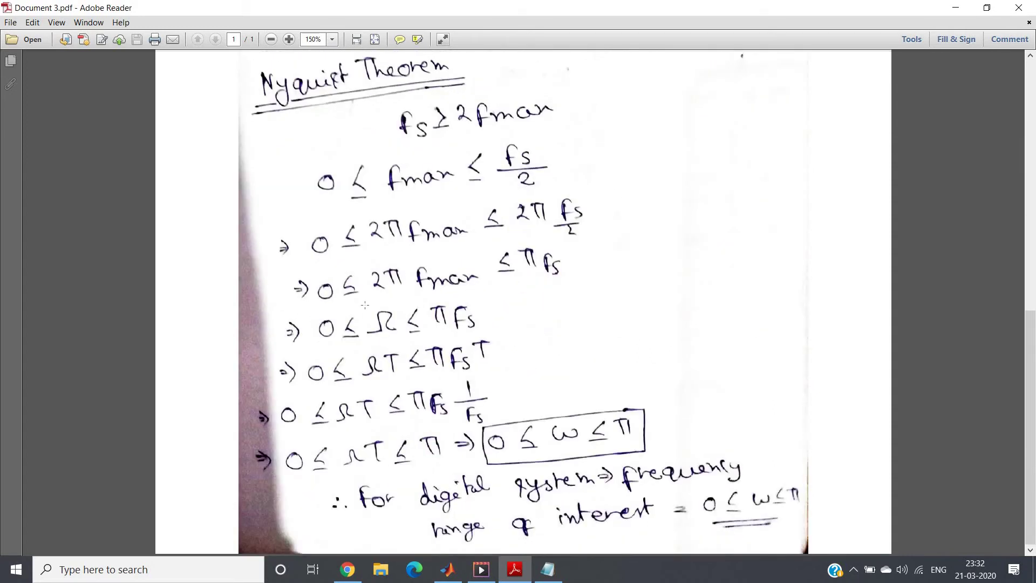
- Box the Ω term and the line 0 ≤ Ω ≤ πFs in the derivation
{"action": "left_click_drag", "start_coordinate": [365, 305], "coordinate": [408, 345]}
{"action": "left_click", "coordinate": [326, 329]}
{"action": "left_click_drag", "start_coordinate": [311, 306], "coordinate": [487, 345]}
{"action": "left_click", "coordinate": [393, 318]}
{"action": "left_click_drag", "start_coordinate": [312, 304], "coordinate": [484, 333]}
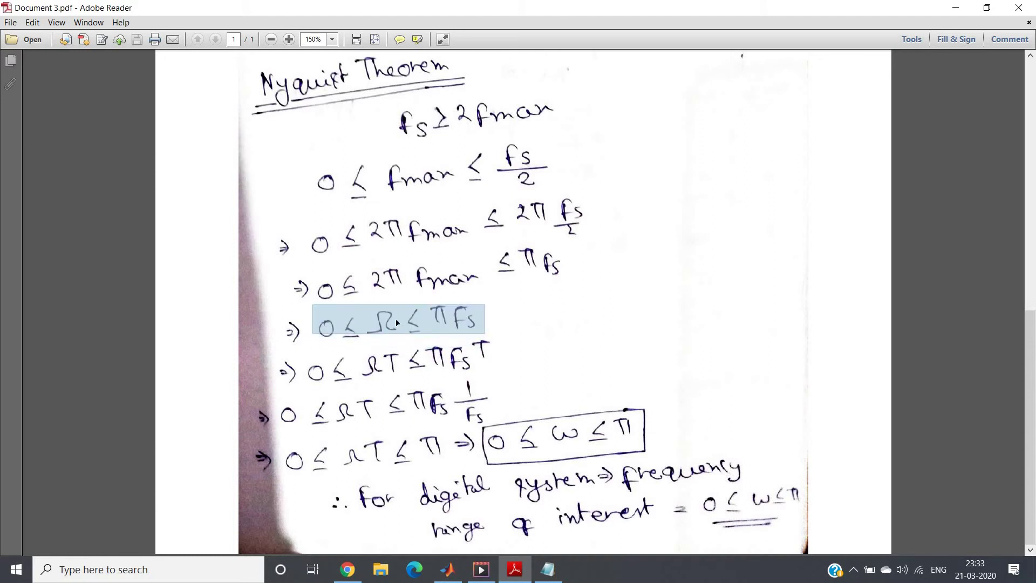
{"action": "left_click", "coordinate": [366, 349]}
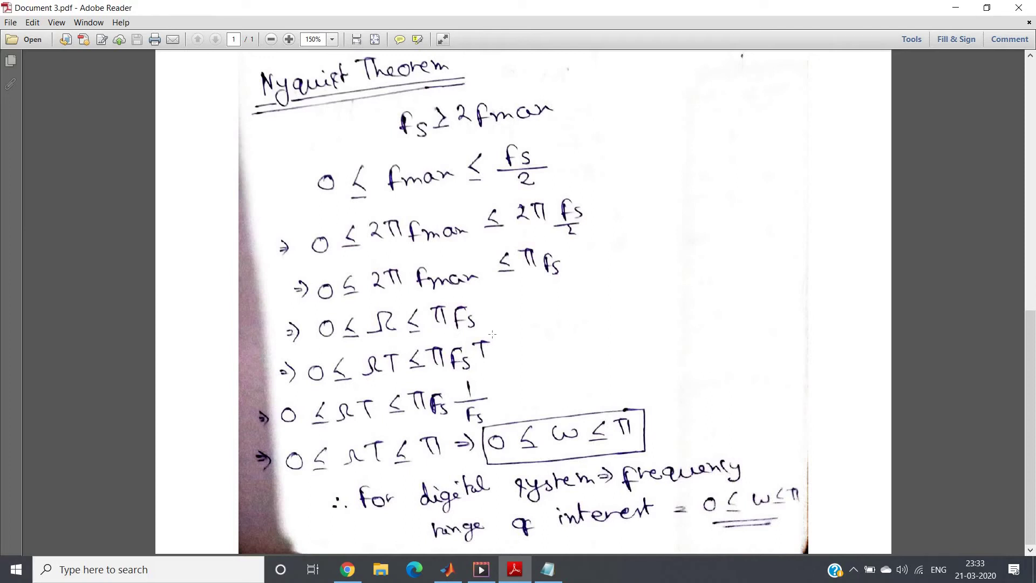
- Box the Fs T and Fs · 1/Fs factors, the line 0 ≤ ΩT ≤ π and the ΩT term
{"action": "left_click_drag", "start_coordinate": [446, 337], "coordinate": [503, 373]}
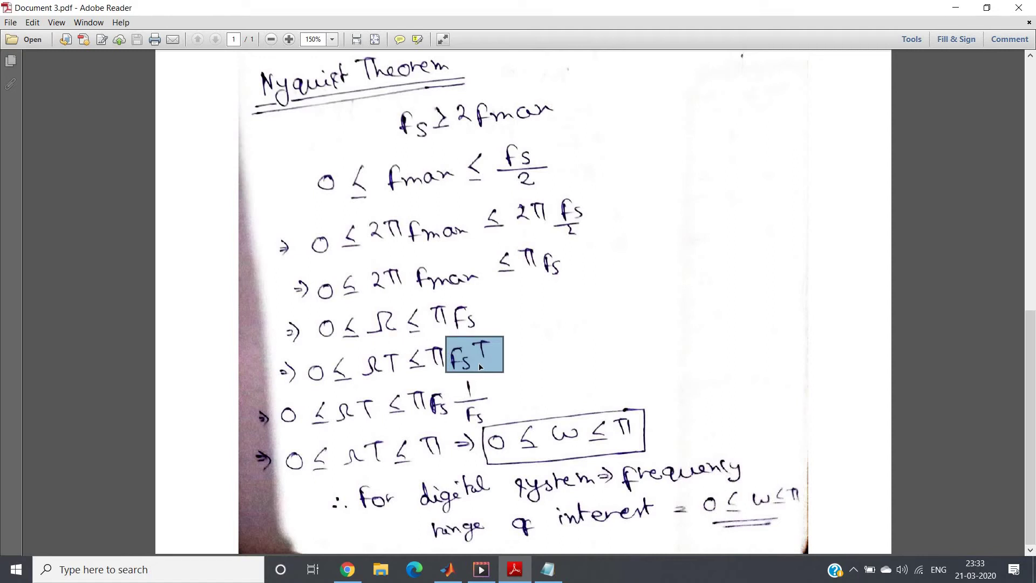
{"action": "left_click", "coordinate": [486, 351]}
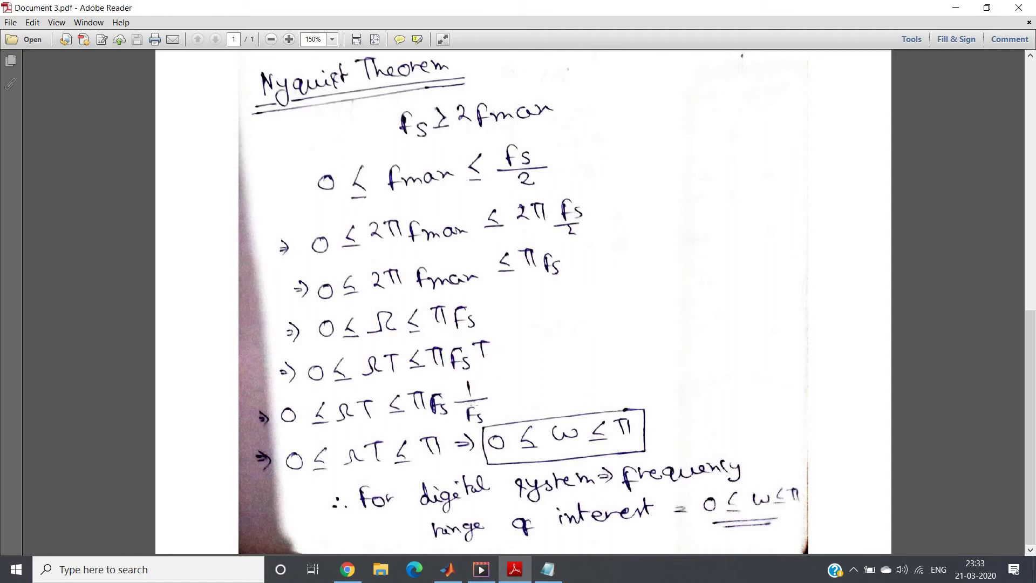
{"action": "left_click_drag", "start_coordinate": [430, 378], "coordinate": [498, 419]}
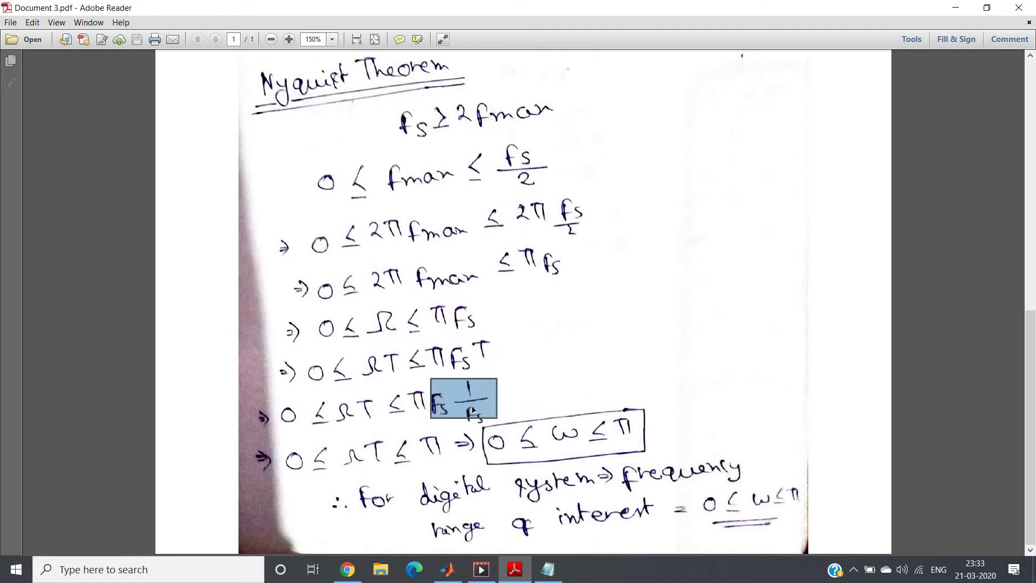
{"action": "left_click", "coordinate": [464, 412]}
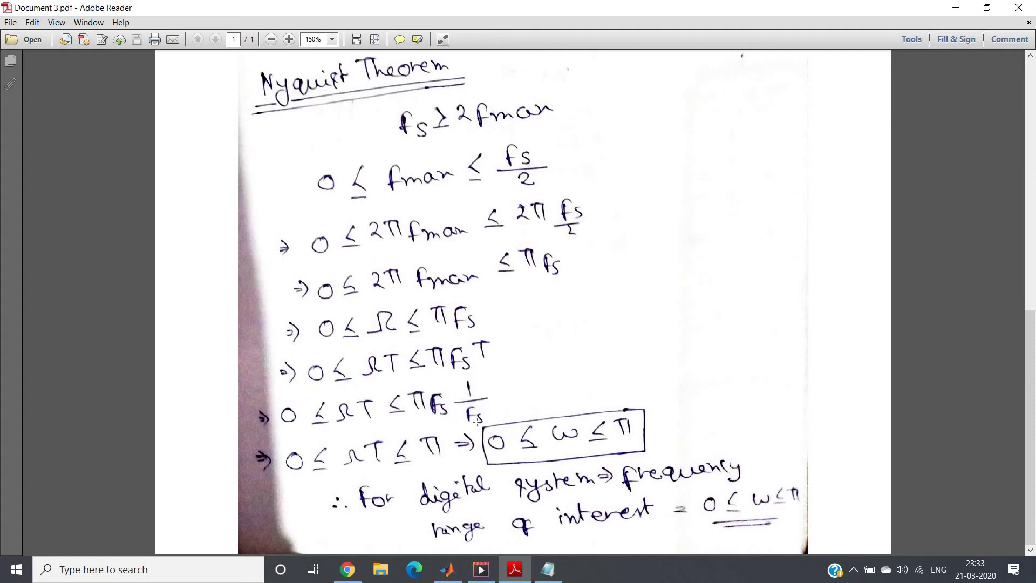
{"action": "left_click_drag", "start_coordinate": [276, 426], "coordinate": [458, 475]}
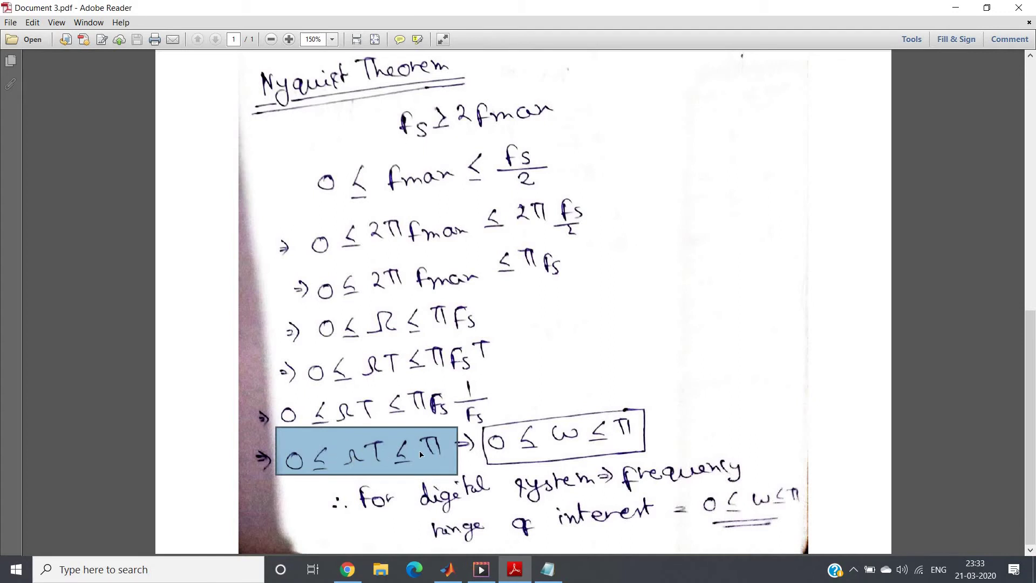
{"action": "left_click", "coordinate": [333, 436]}
{"action": "left_click_drag", "start_coordinate": [380, 475], "coordinate": [387, 480]}
{"action": "left_click", "coordinate": [377, 465]}
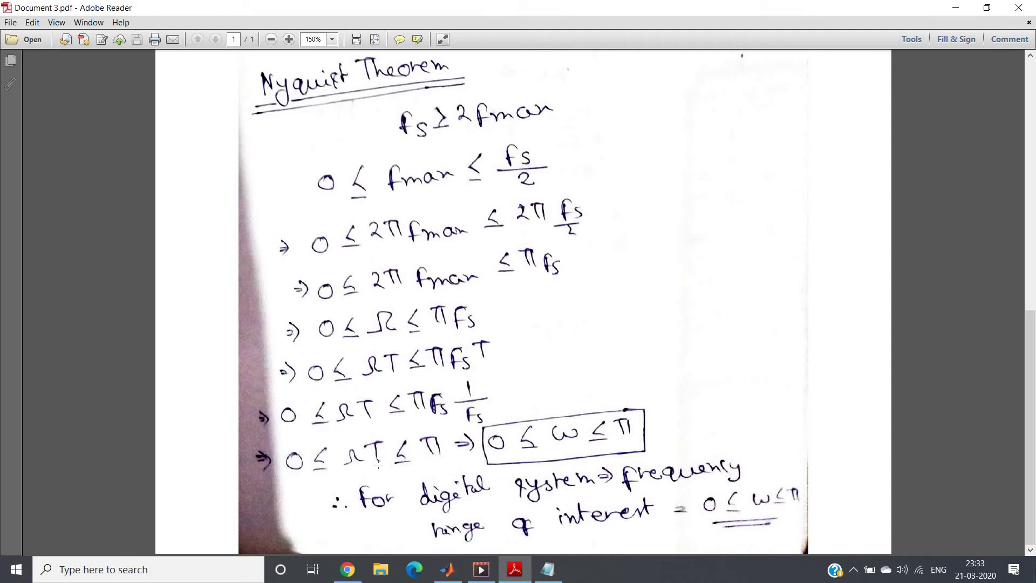
- Box the ω = ΩT note and the 0 ≤ ω ≤ π result, then scroll up to the heading
{"action": "scroll", "coordinate": [378, 465], "scroll_direction": "up", "scroll_amount": 5}
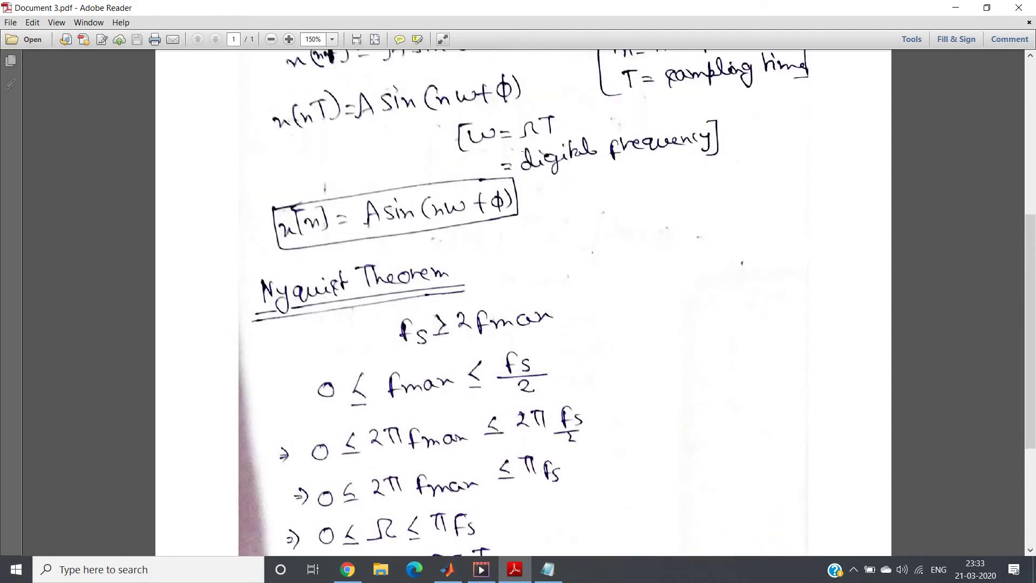
{"action": "left_click_drag", "start_coordinate": [453, 113], "coordinate": [735, 180]}
{"action": "left_click", "coordinate": [553, 126]}
{"action": "scroll", "coordinate": [554, 126], "scroll_direction": "down", "scroll_amount": 5}
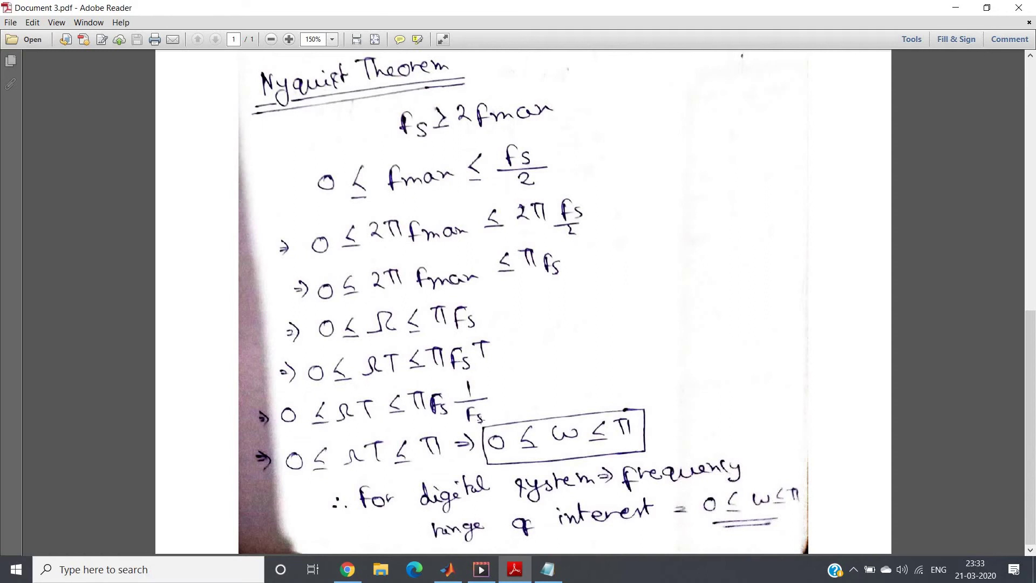
{"action": "left_click_drag", "start_coordinate": [477, 419], "coordinate": [648, 470]}
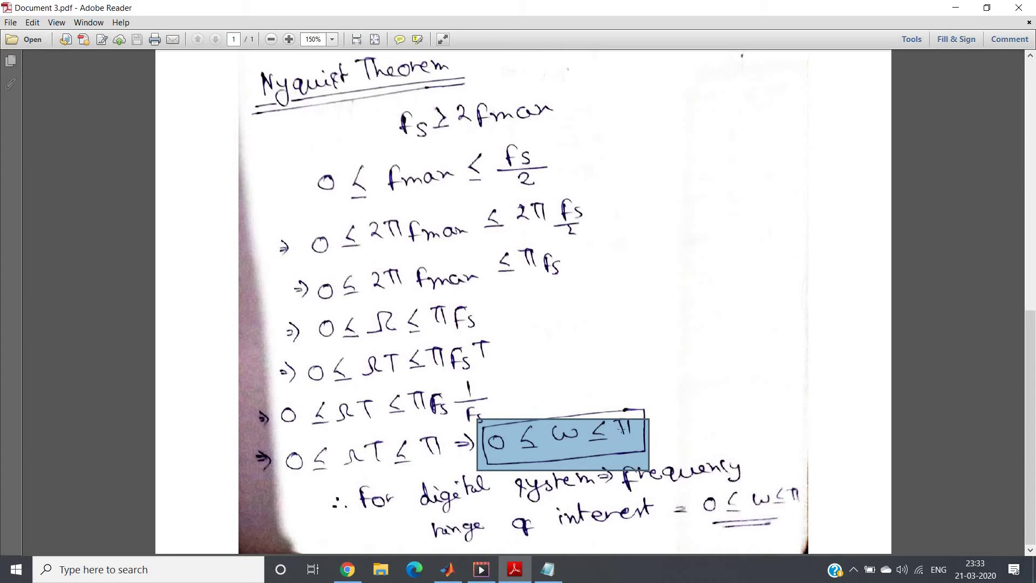
{"action": "left_click", "coordinate": [587, 433]}
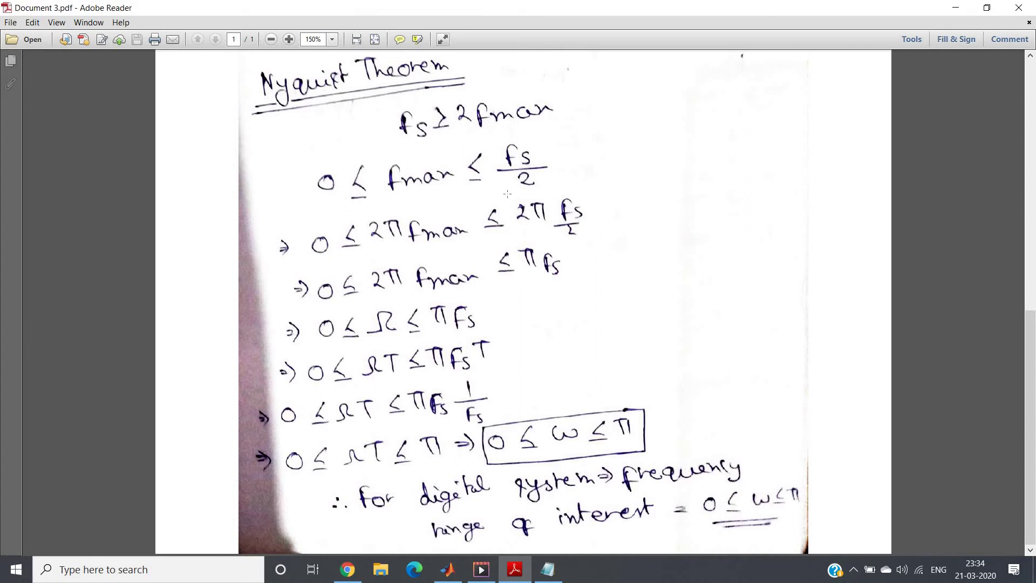
{"action": "scroll", "coordinate": [507, 194], "scroll_direction": "up", "scroll_amount": 15}
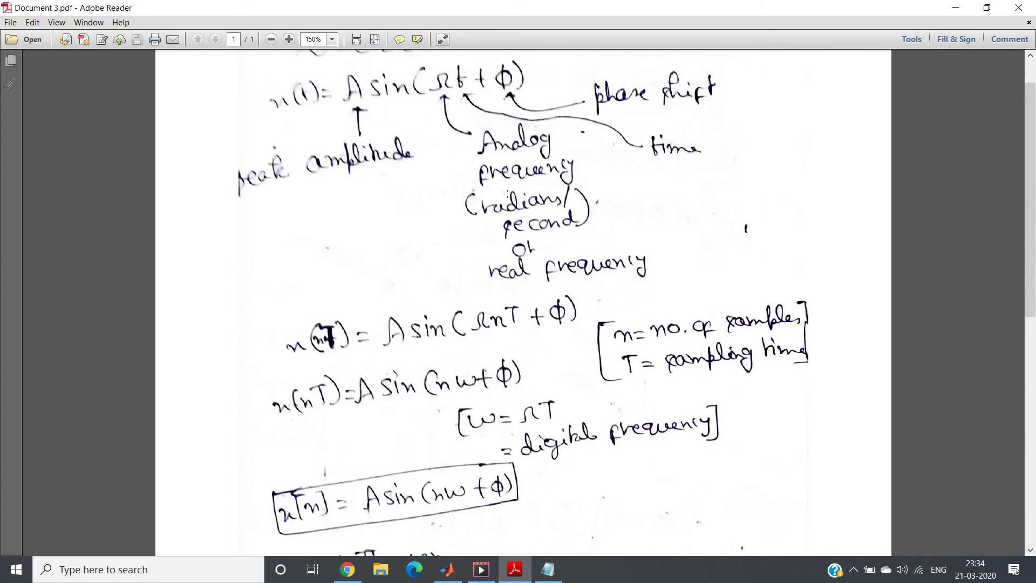
- Bring MATLAB forward, clear the Command Window with clc, and enlarge the editor to show all 15 lines
{"action": "left_click", "coordinate": [447, 569]}
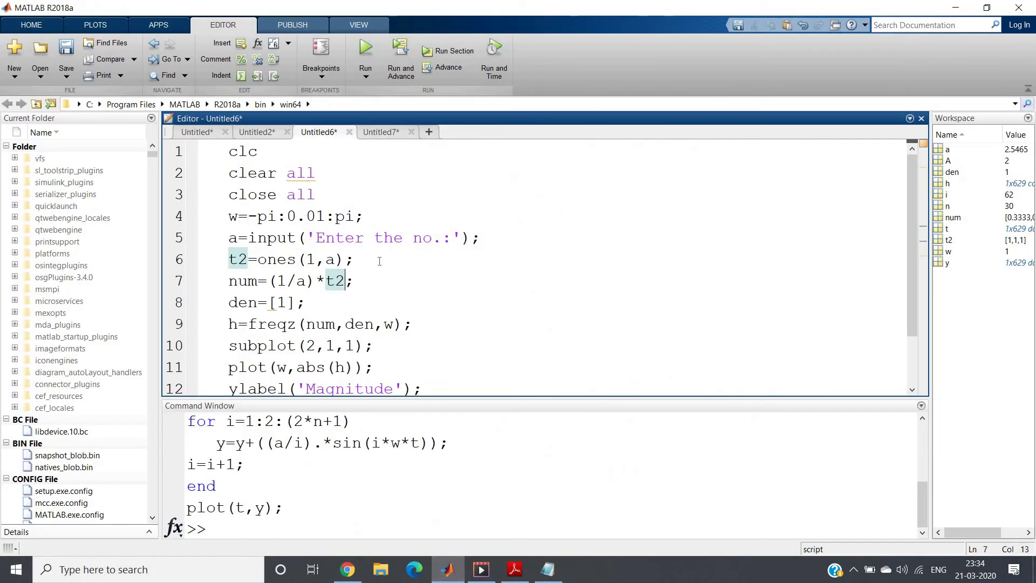
{"action": "left_click", "coordinate": [265, 530]}
{"action": "type", "text": "clc"}
{"action": "key", "text": "Return"}
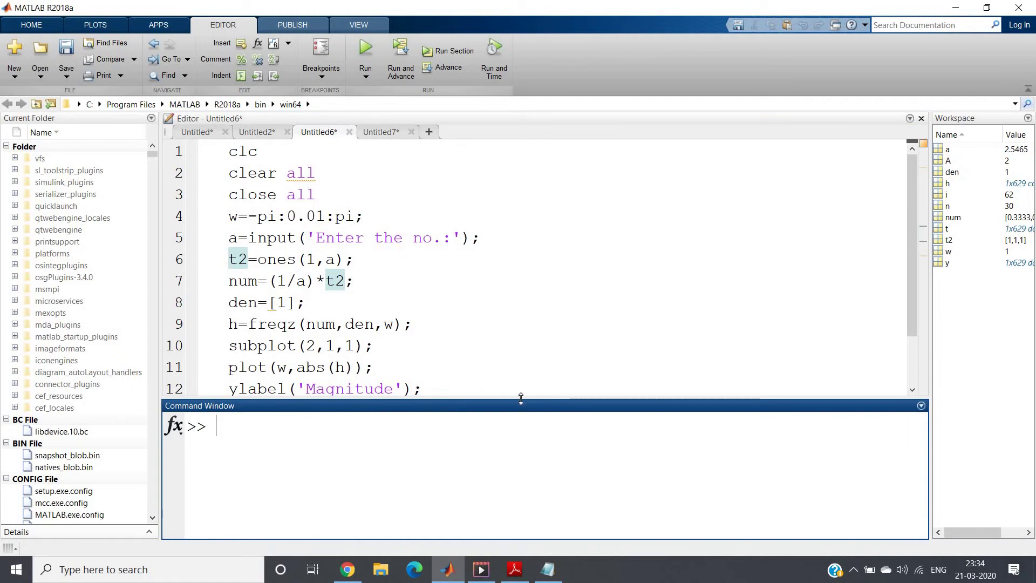
{"action": "left_click_drag", "start_coordinate": [521, 404], "coordinate": [551, 494]}
{"action": "left_click_drag", "start_coordinate": [306, 302], "coordinate": [227, 263]}
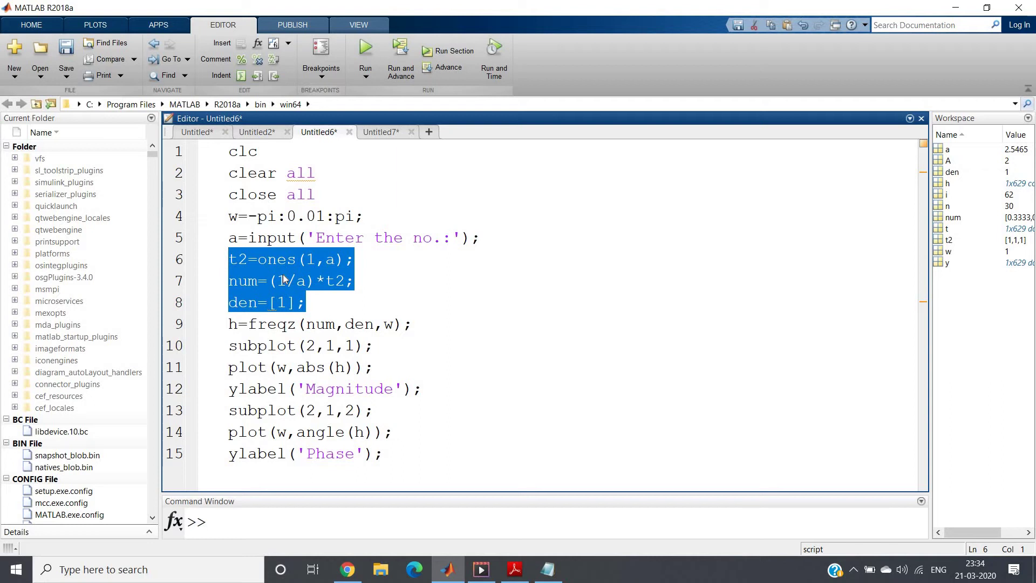
{"action": "left_click", "coordinate": [285, 278]}
{"action": "left_click_drag", "start_coordinate": [307, 194], "coordinate": [216, 132]}
{"action": "left_click", "coordinate": [308, 195]}
{"action": "left_click_drag", "start_coordinate": [233, 239], "coordinate": [316, 324]}
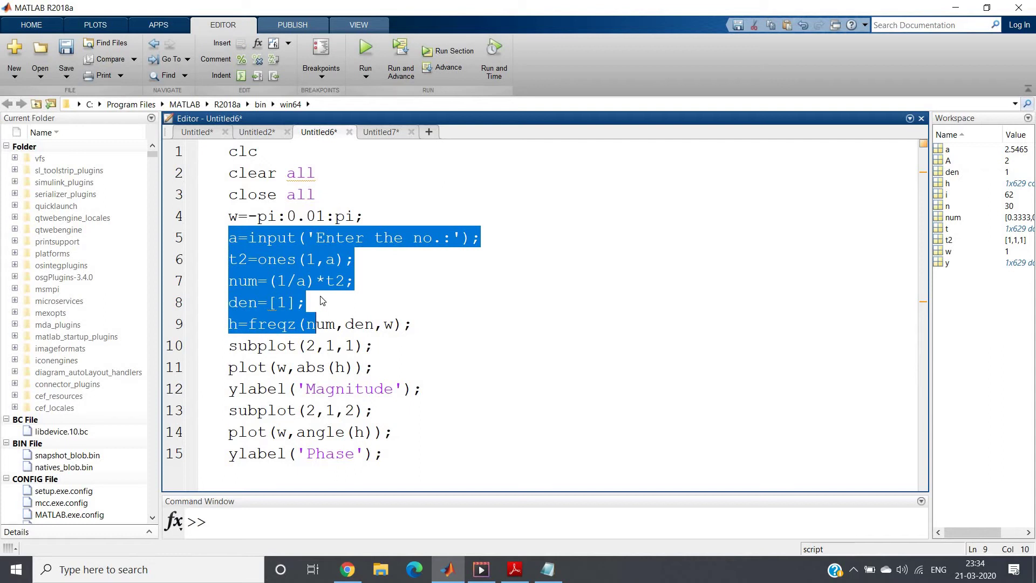
{"action": "left_click", "coordinate": [319, 302]}
{"action": "key", "text": "shift+Left"}
{"action": "left_click", "coordinate": [221, 241], "text": "shift"}
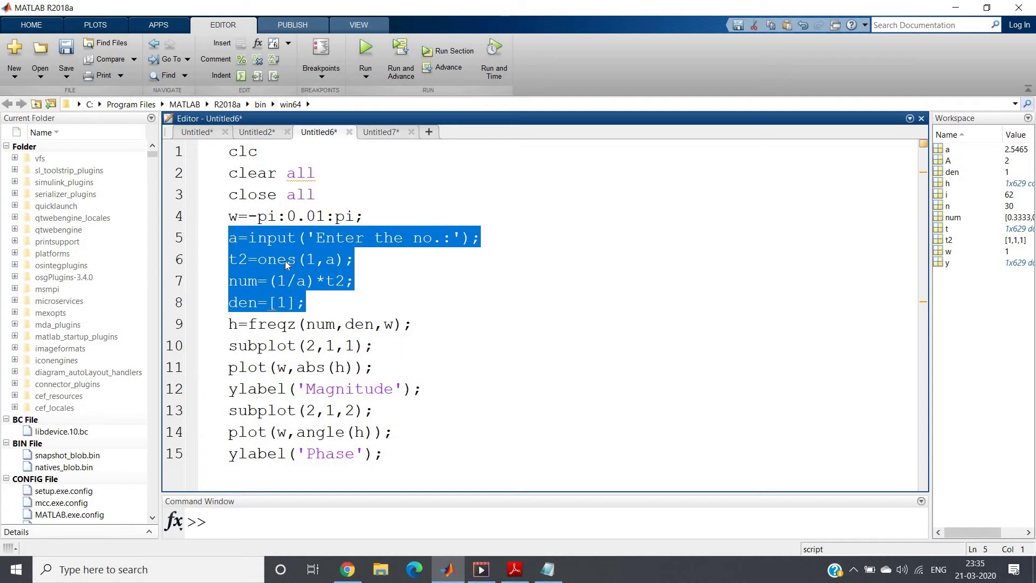
- Change the start of the frequency range on line 4 from -pi to 0, giving w=0:0.01:pi
{"action": "left_click_drag", "start_coordinate": [277, 215], "coordinate": [247, 215]}
{"action": "type", "text": "0"}
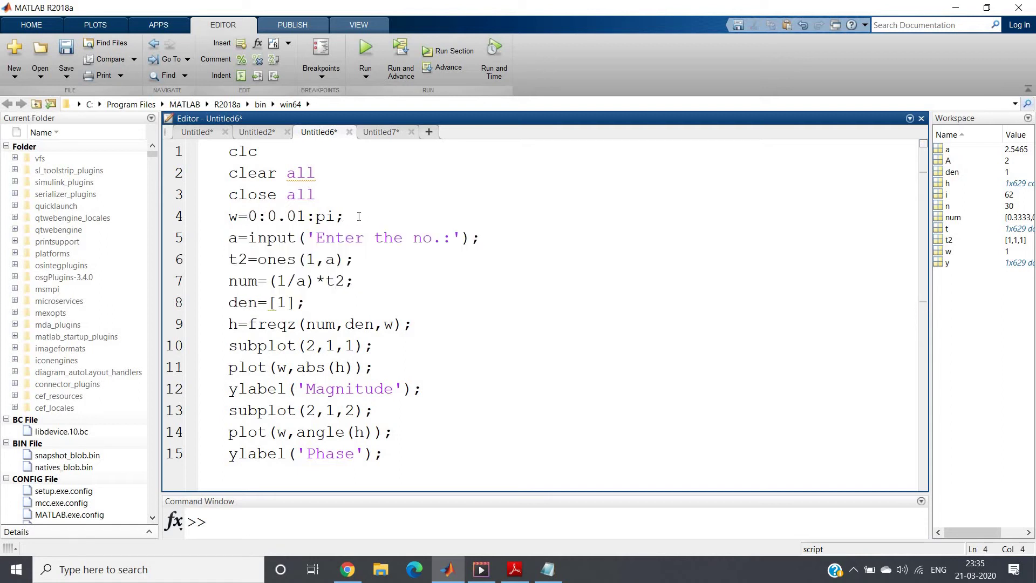
{"action": "left_click_drag", "start_coordinate": [347, 216], "coordinate": [228, 217]}
{"action": "key", "text": "Right"}
- Highlight the frequency line, the input line, the ones/num/den definitions and the freqz call
{"action": "triple_click", "coordinate": [230, 223]}
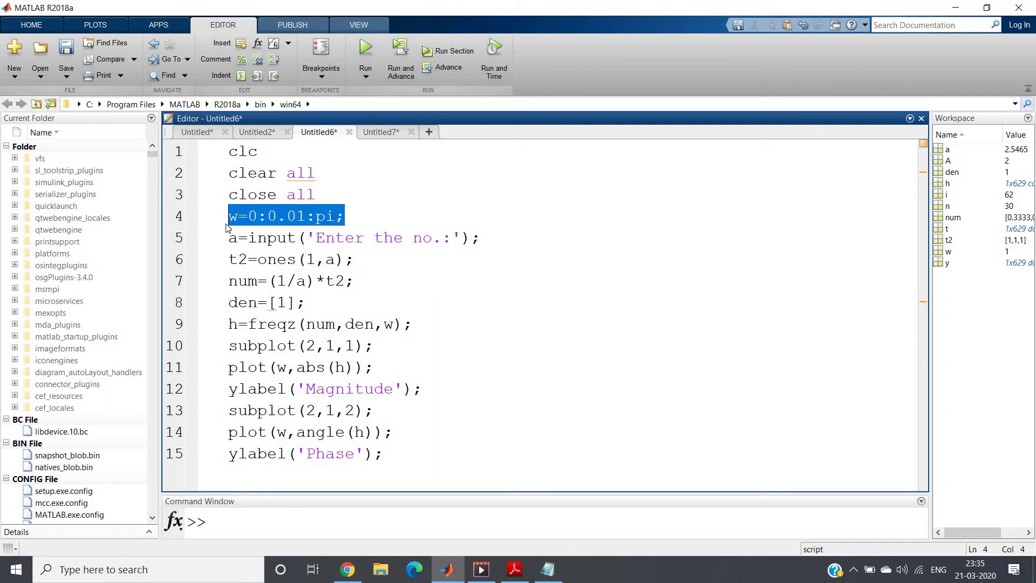
{"action": "triple_click", "coordinate": [327, 235]}
{"action": "left_click", "coordinate": [326, 238]}
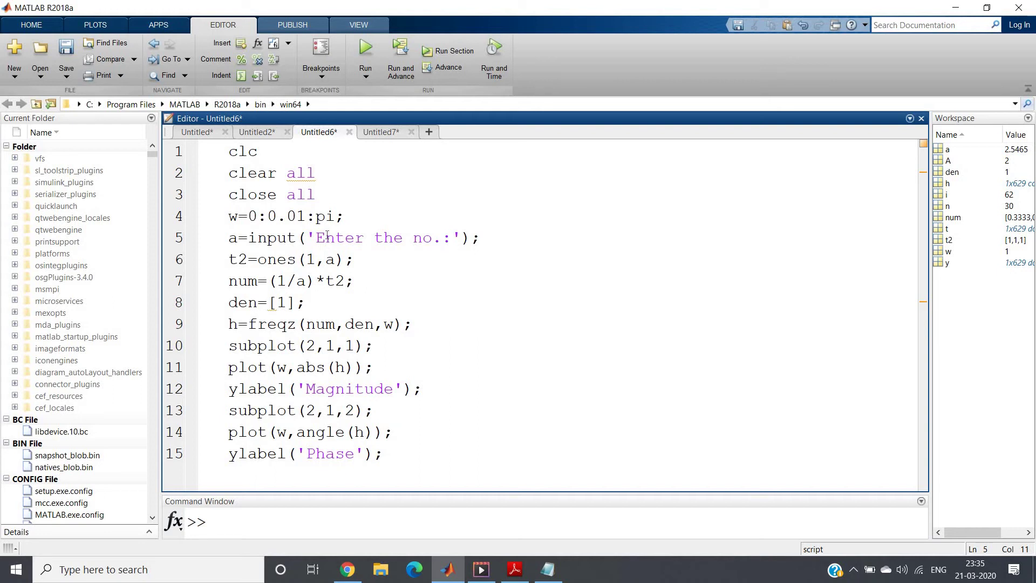
{"action": "left_click_drag", "start_coordinate": [257, 259], "coordinate": [338, 301]}
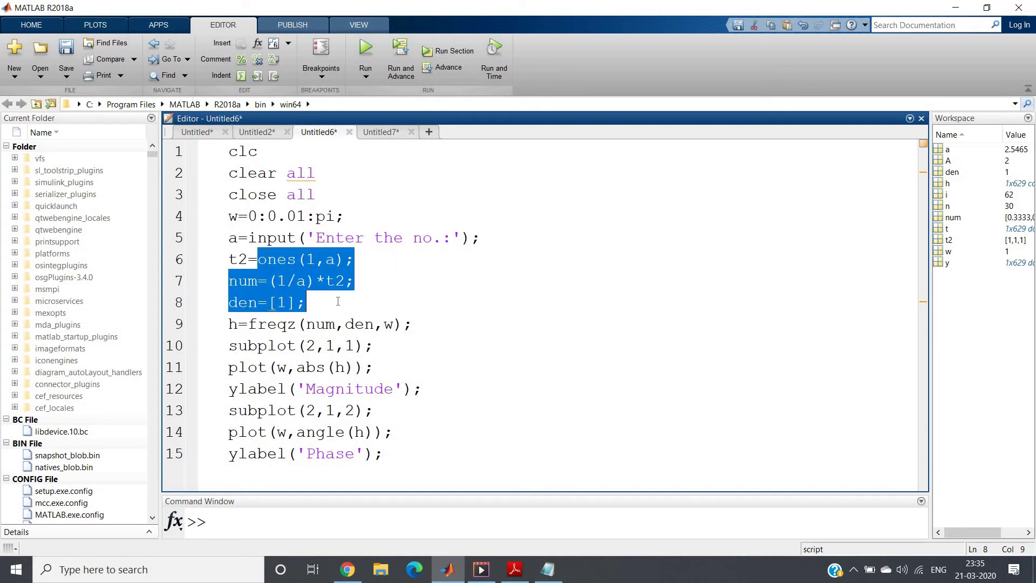
{"action": "left_click", "coordinate": [337, 301]}
{"action": "left_click_drag", "start_coordinate": [248, 323], "coordinate": [425, 320]}
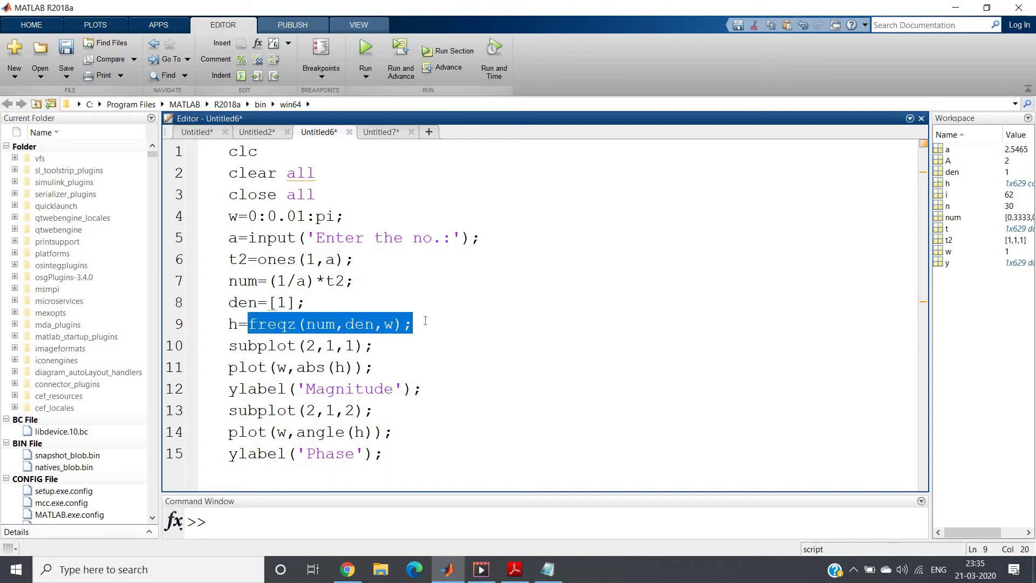
{"action": "left_click", "coordinate": [425, 320]}
- Highlight the magnitude and phase plot lines, then select the entire script
{"action": "triple_click", "coordinate": [330, 366]}
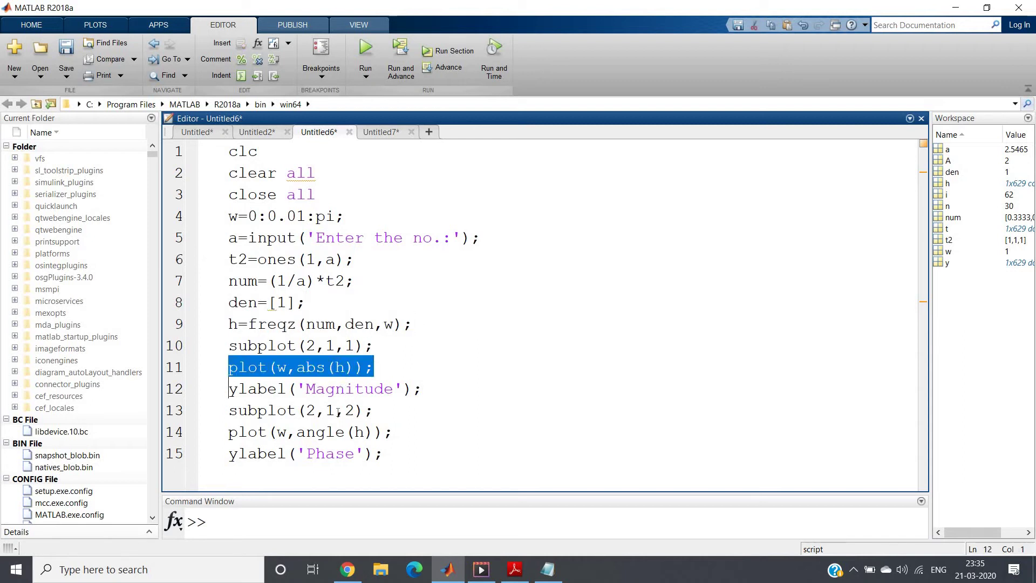
{"action": "triple_click", "coordinate": [339, 432]}
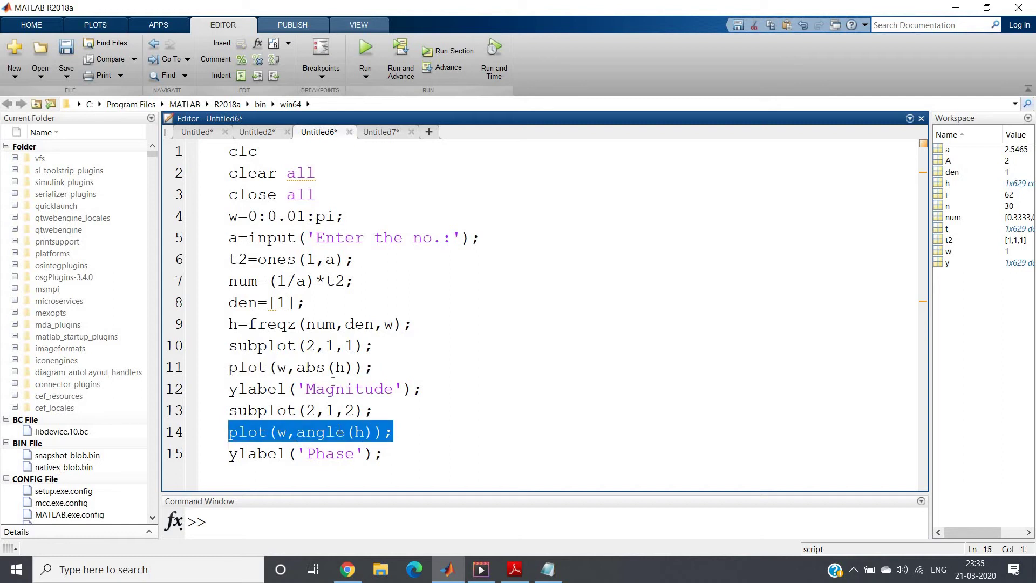
{"action": "left_click", "coordinate": [335, 432]}
{"action": "left_click", "coordinate": [336, 346]}
{"action": "key", "text": "ctrl+a"}
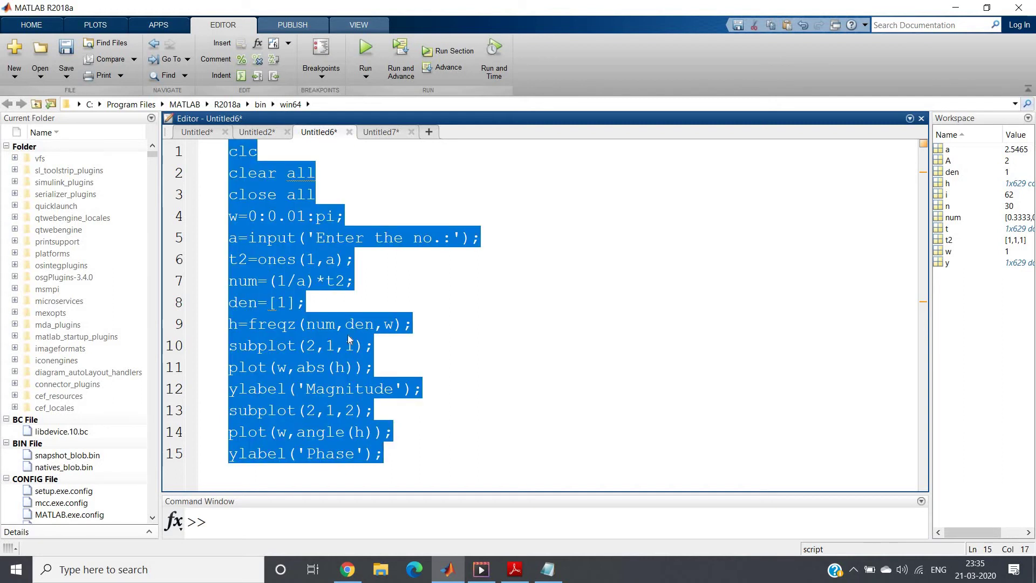
- Evaluate the selected script, enter 8 as the filter length, and maximize Figure 1
{"action": "right_click", "coordinate": [335, 338]}
{"action": "left_click", "coordinate": [356, 301]}
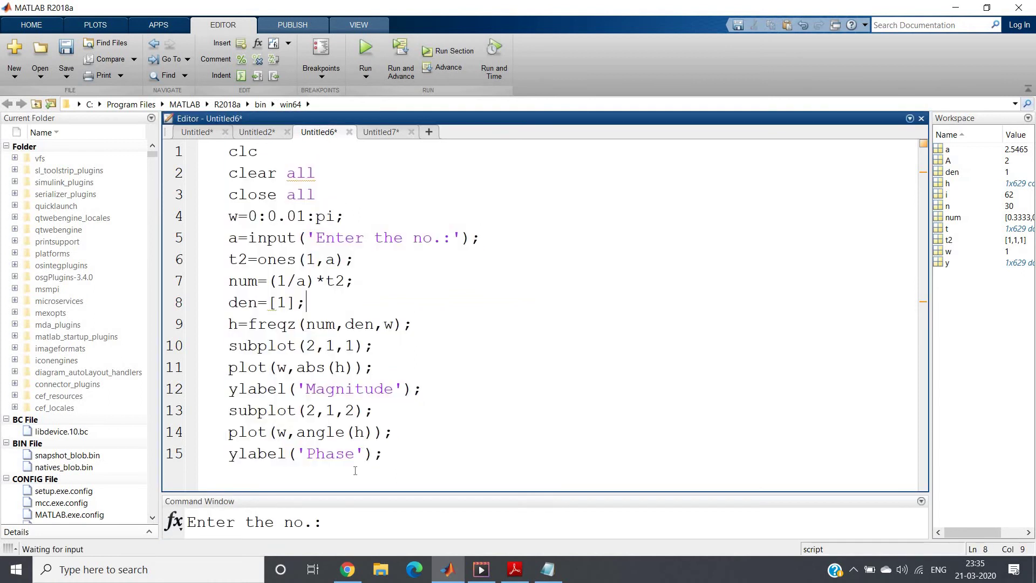
{"action": "left_click", "coordinate": [339, 520]}
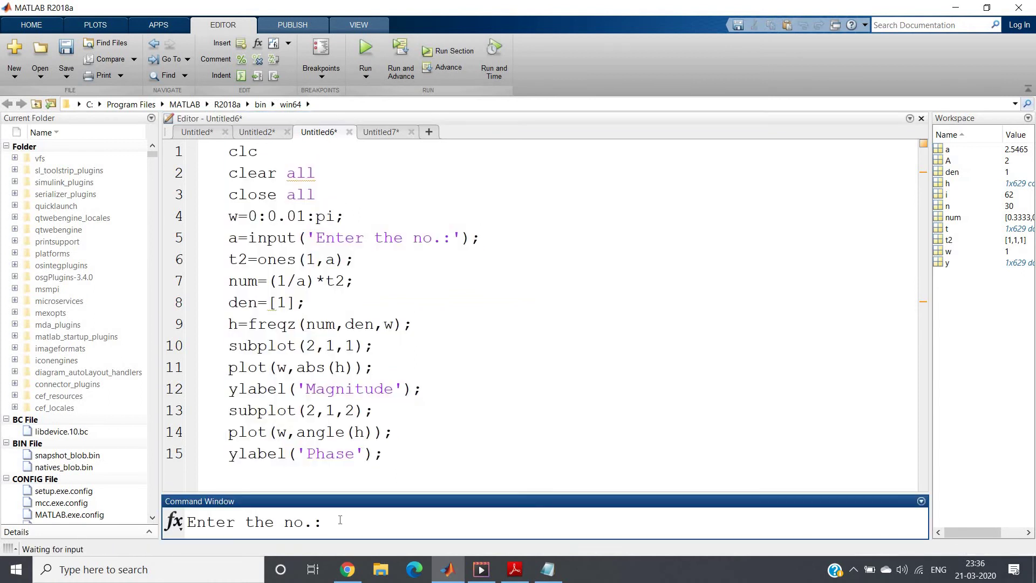
{"action": "type", "text": "8"}
{"action": "key", "text": "Return"}
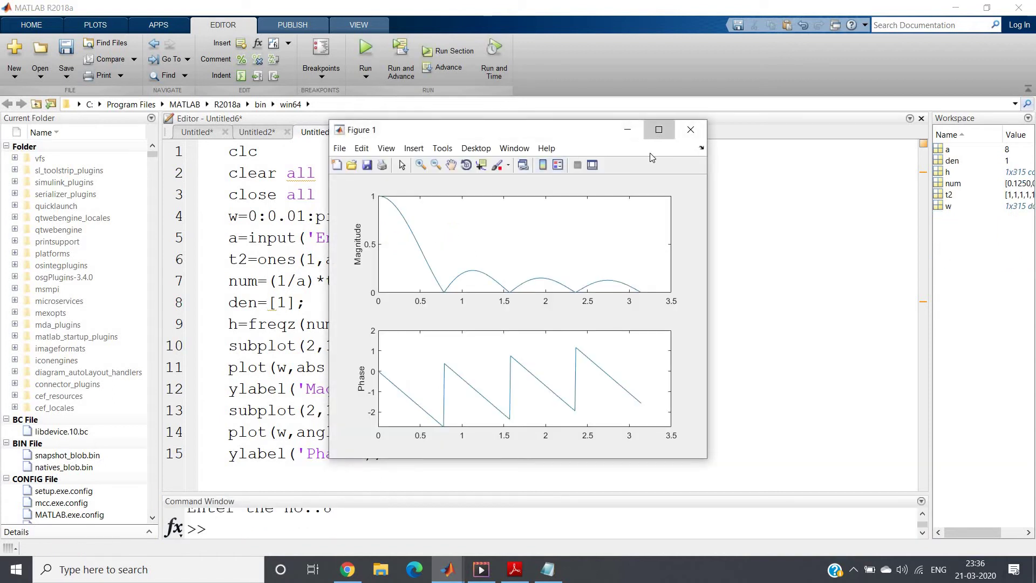
{"action": "left_click", "coordinate": [658, 130]}
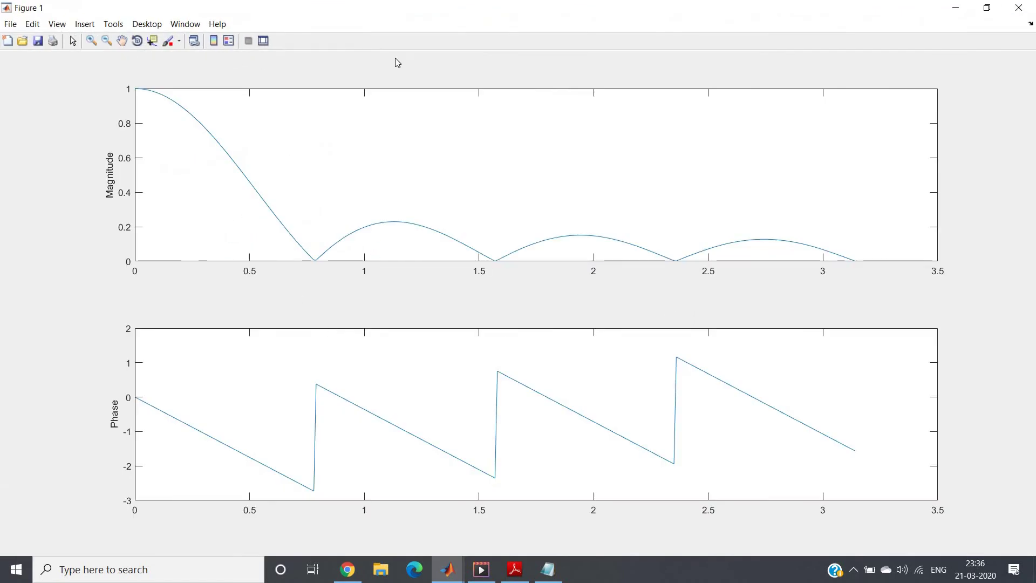